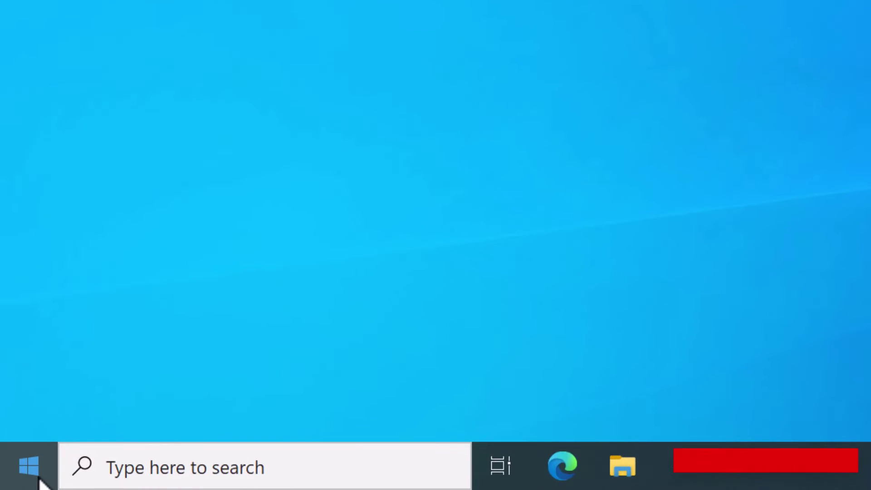
# Step: Launch an administrator Command Prompt by entering cmd in the Run dialog
pyautogui.rightClick(16, 477)
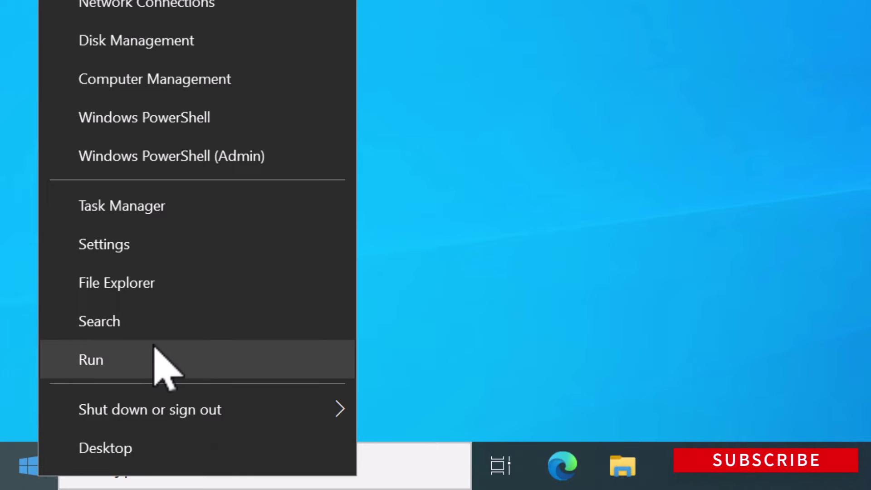
pyautogui.click(213, 351)
pyautogui.write('cmd')
pyautogui.press('Return')
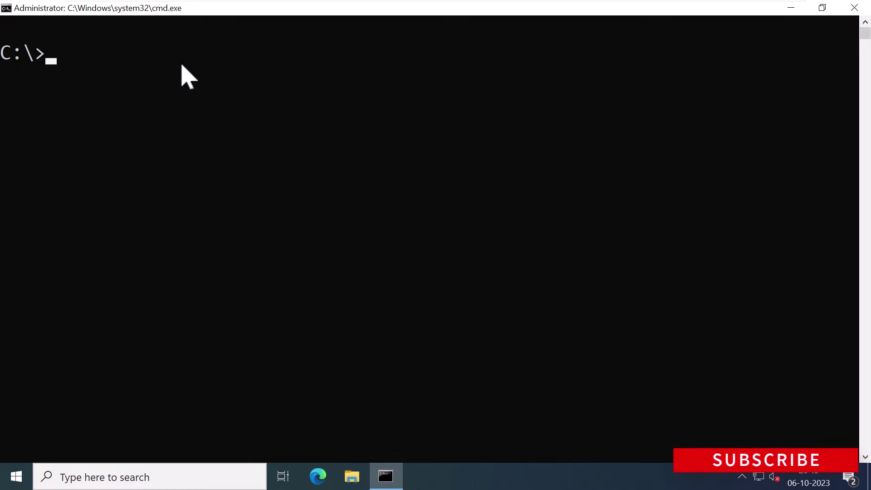
# Step: Register schmmgmt.dll with regsvr32
pyautogui.write('regsvr32')
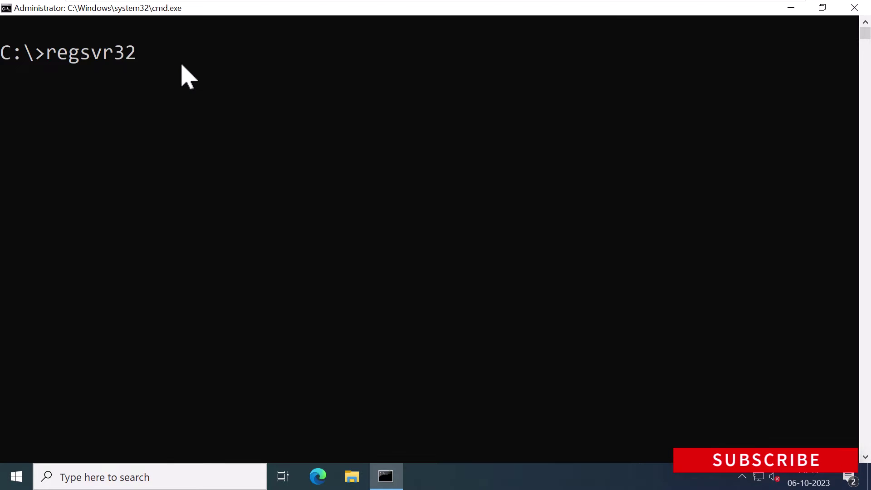
pyautogui.write('sch')
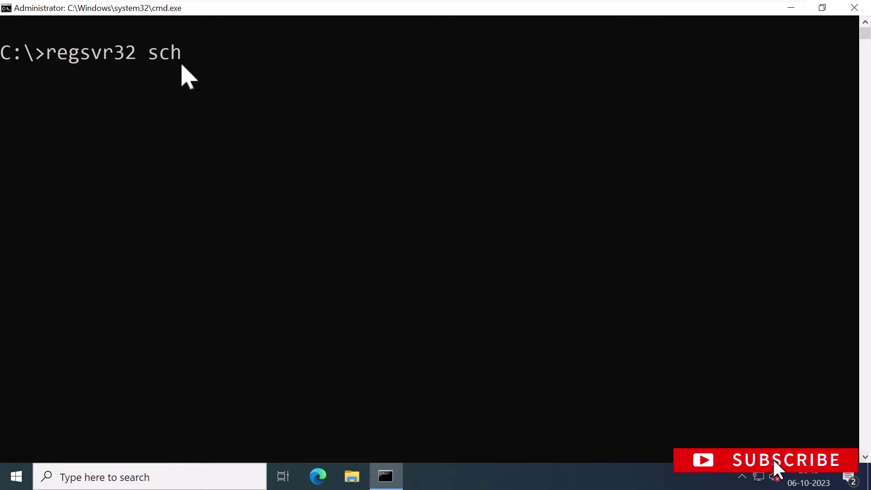
pyautogui.write('mmgmt.dll')
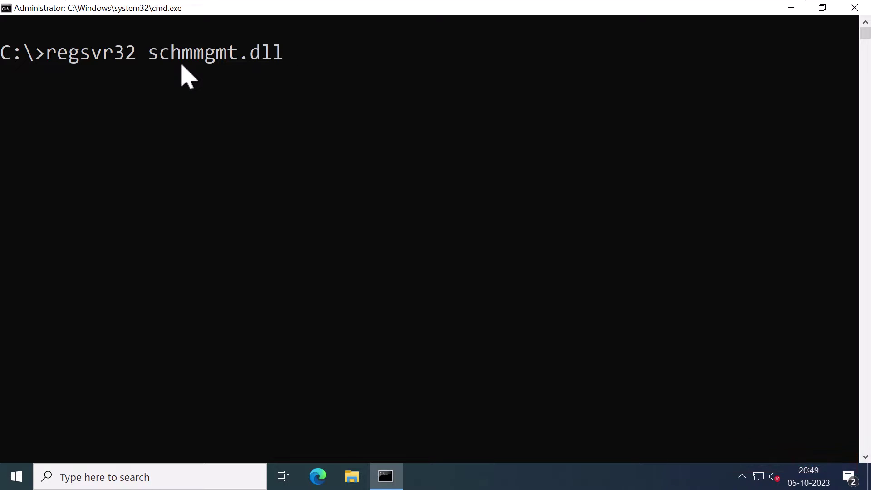
pyautogui.press('Return')
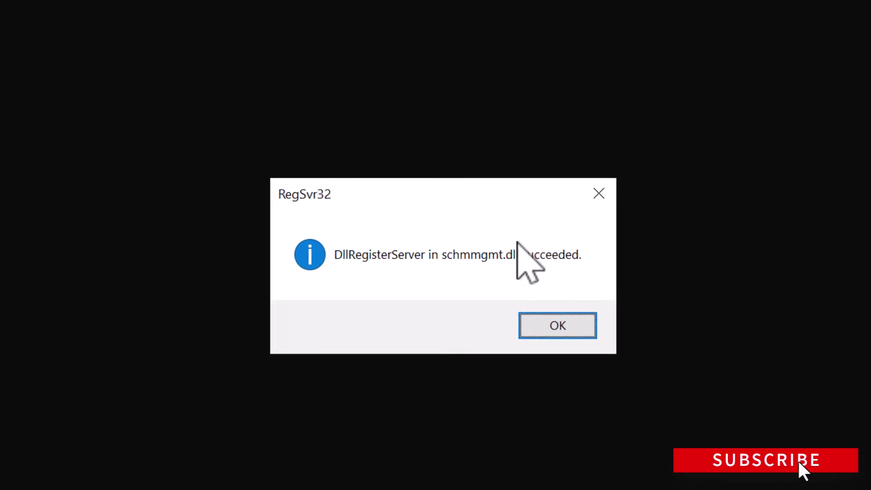
# Step: Dismiss the registration success message and launch an empty mmc console from Run
pyautogui.click(617, 350)
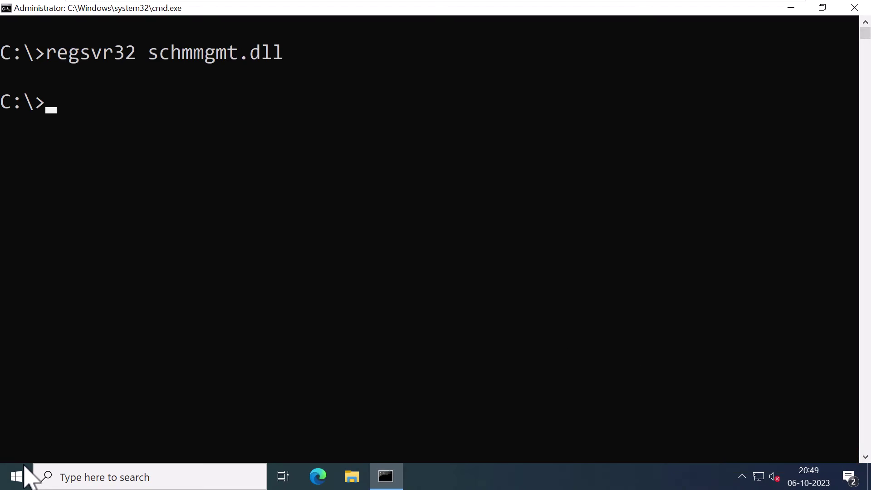
pyautogui.rightClick(20, 474)
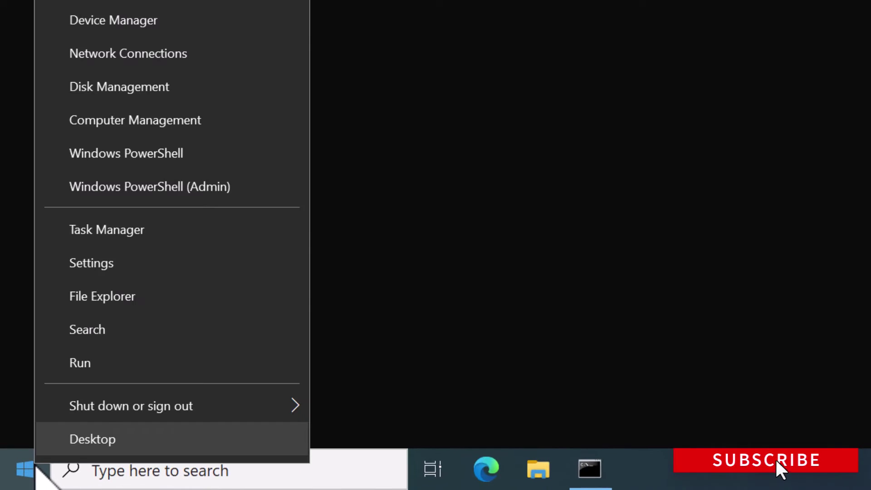
pyautogui.click(128, 363)
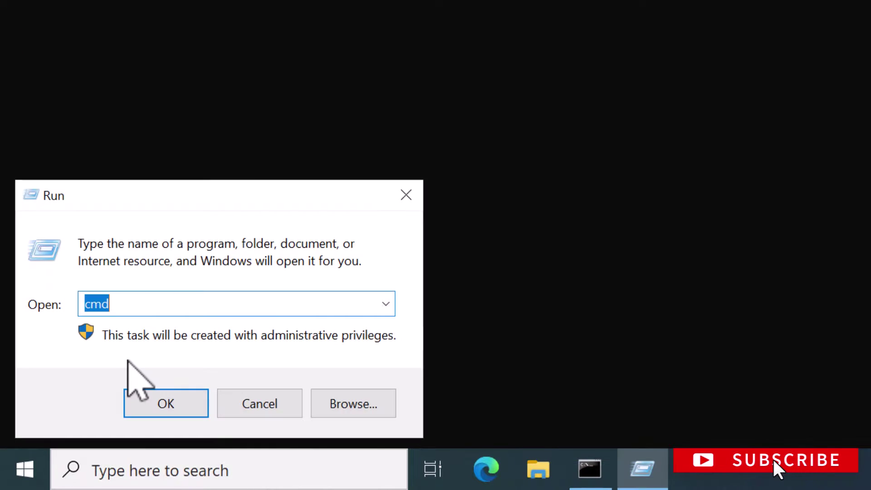
pyautogui.write('mmc')
pyautogui.press('Return')
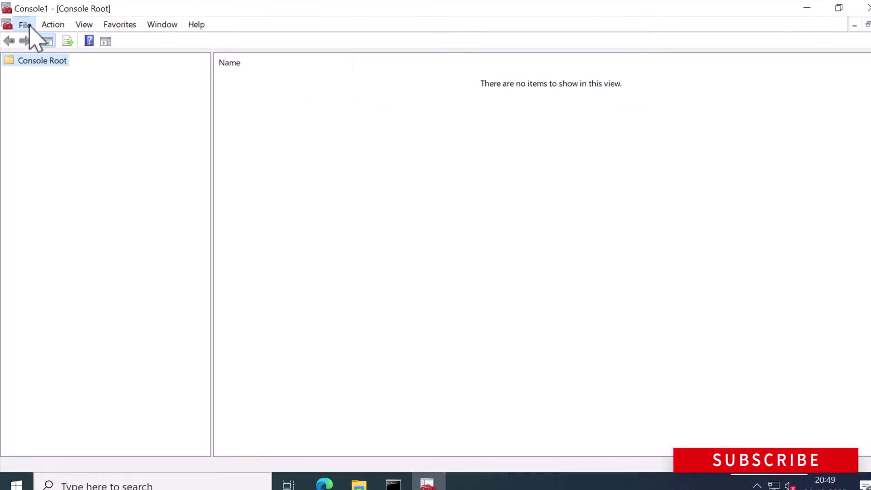
# Step: Add the Active Directory Domains and Trusts, Schema, and Users and Computers snap-ins
pyautogui.click(28, 24)
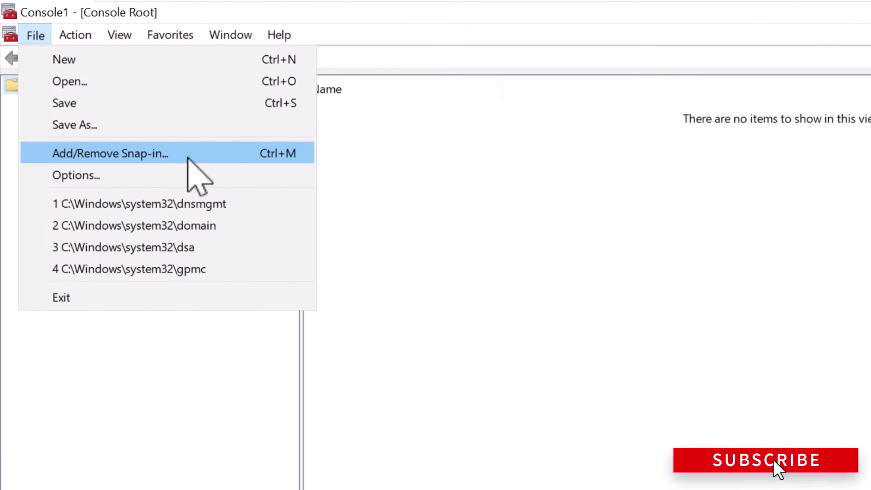
pyautogui.click(199, 156)
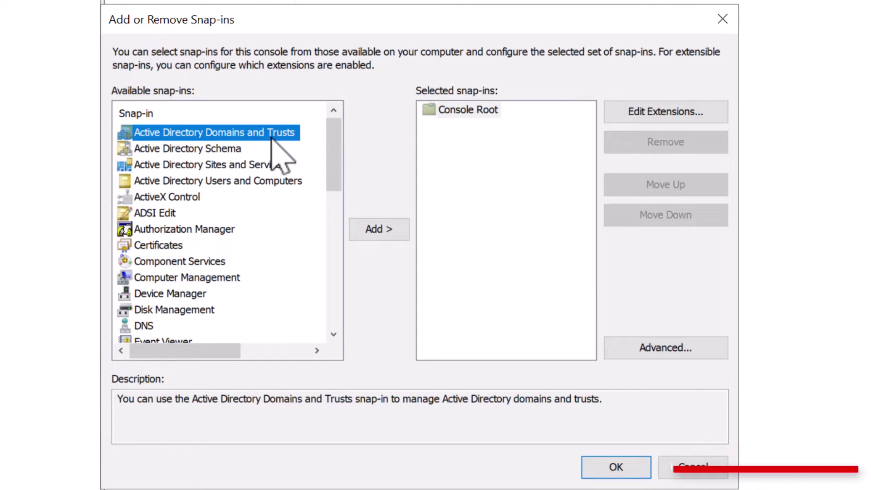
pyautogui.doubleClick(286, 136)
pyautogui.doubleClick(202, 150)
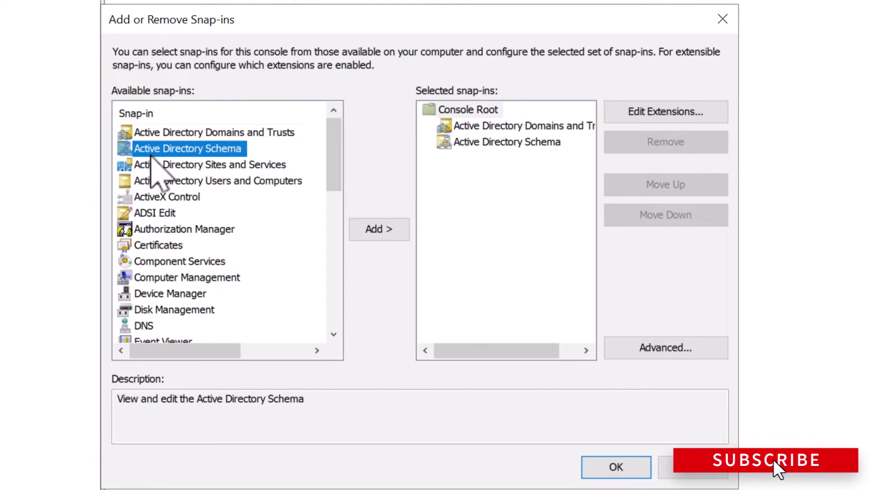
pyautogui.doubleClick(226, 181)
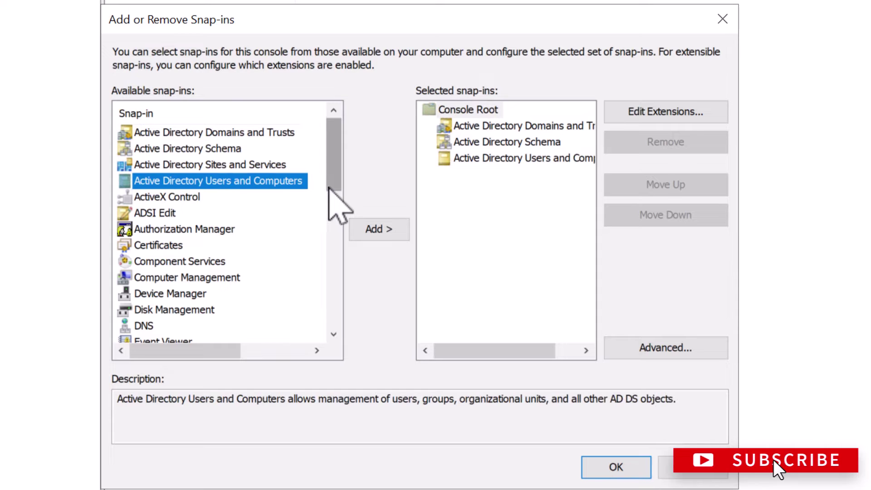
pyautogui.click(628, 465)
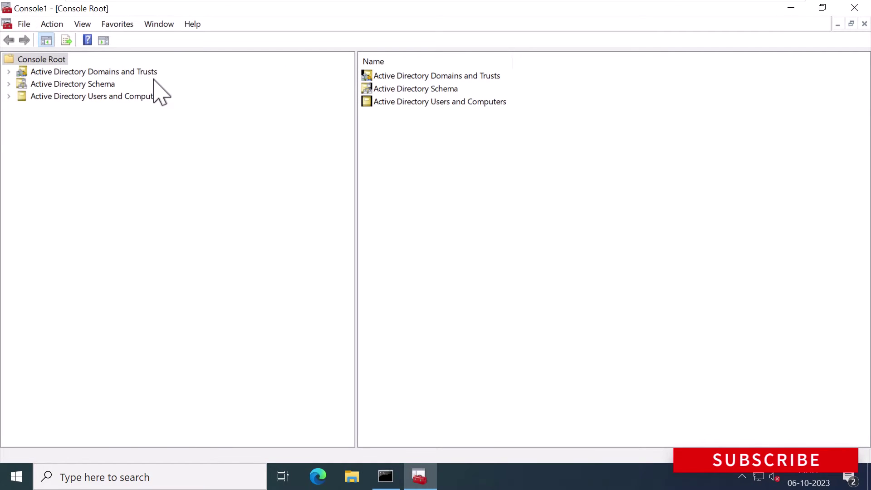
# Step: Check that DC01.tastybiryani.local is the domain naming master in Domains and Trusts
pyautogui.click(154, 71)
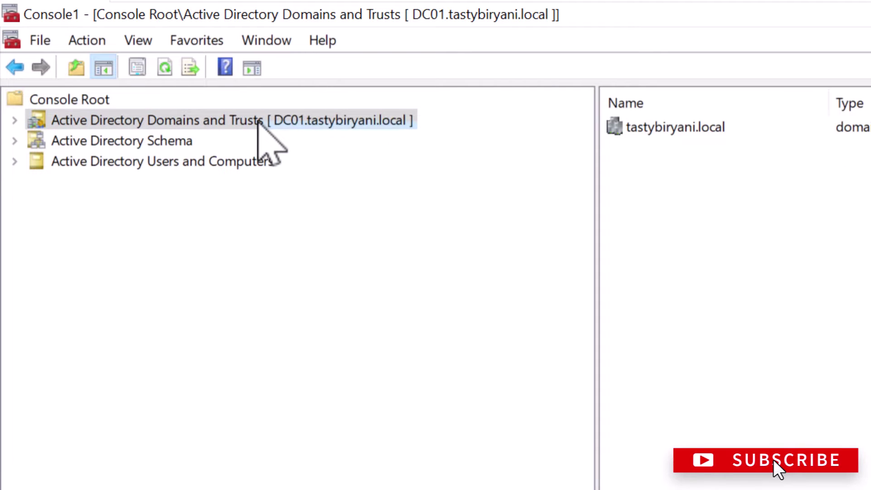
pyautogui.rightClick(259, 122)
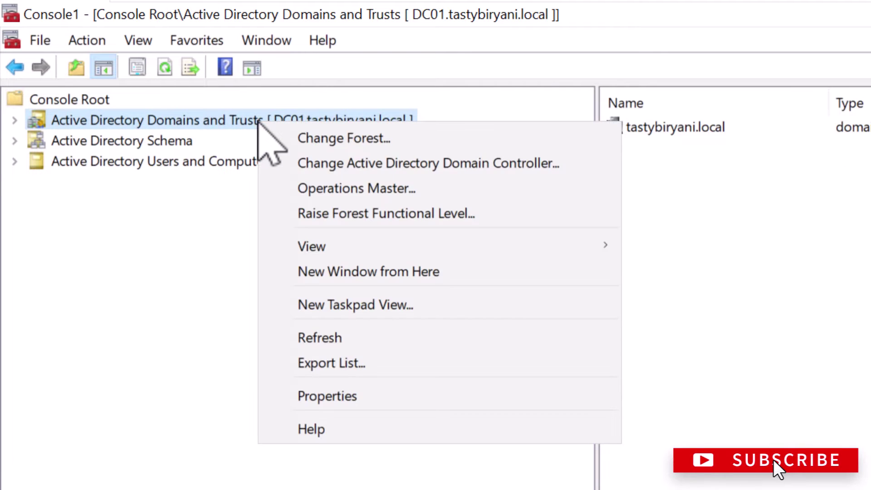
pyautogui.click(439, 190)
pyautogui.moveTo(733, 372); pyautogui.dragTo(478, 367)
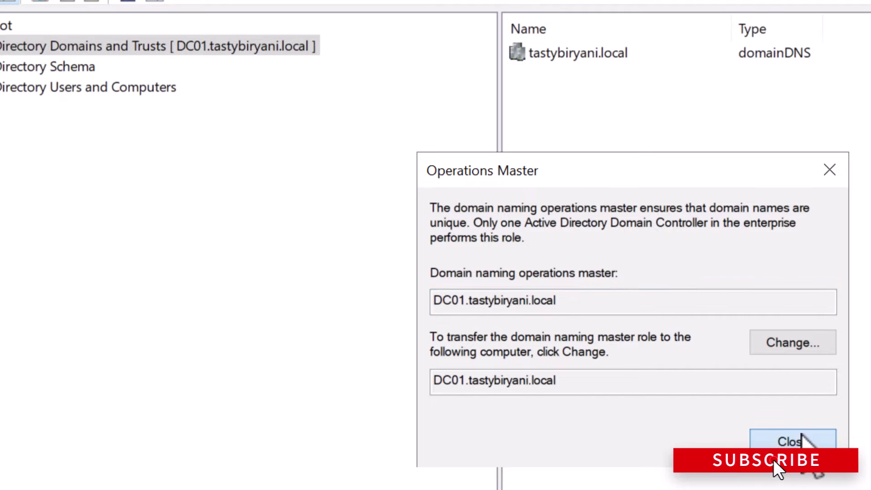
pyautogui.click(787, 443)
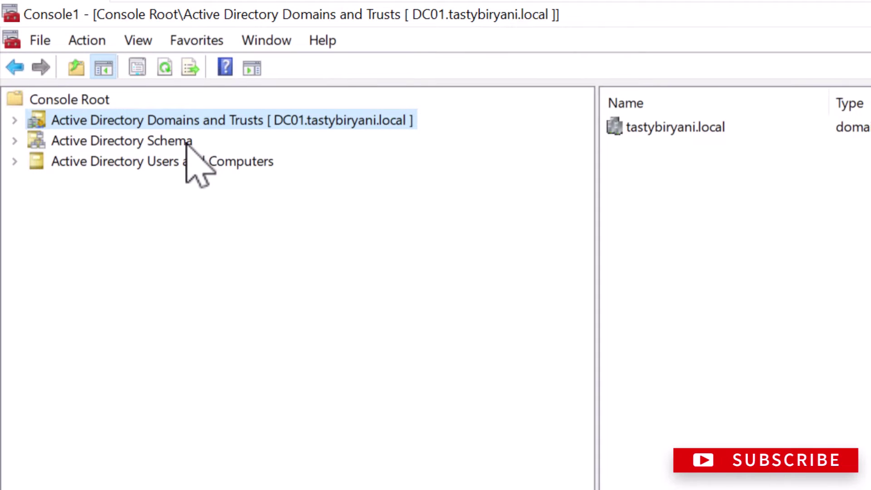
# Step: Check that DC01.tastybiryani.local is the schema master in Active Directory Schema
pyautogui.click(183, 134)
pyautogui.rightClick(199, 144)
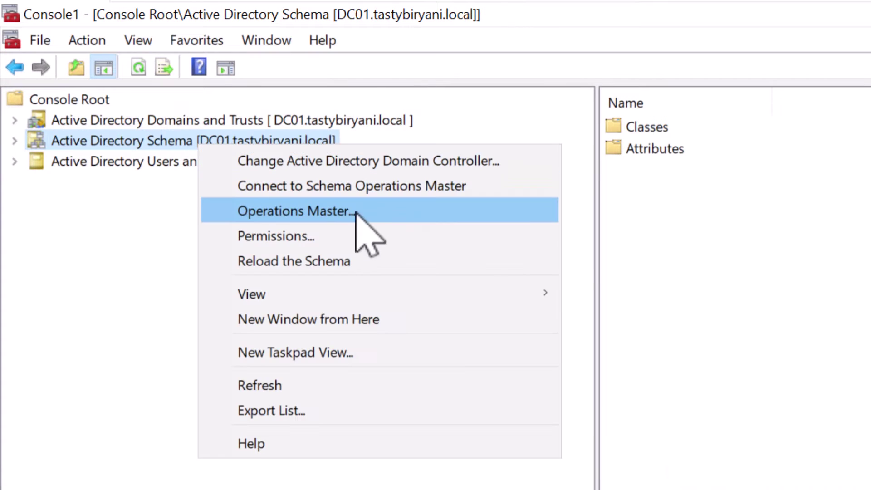
pyautogui.click(439, 212)
pyautogui.moveTo(661, 317); pyautogui.dragTo(475, 313)
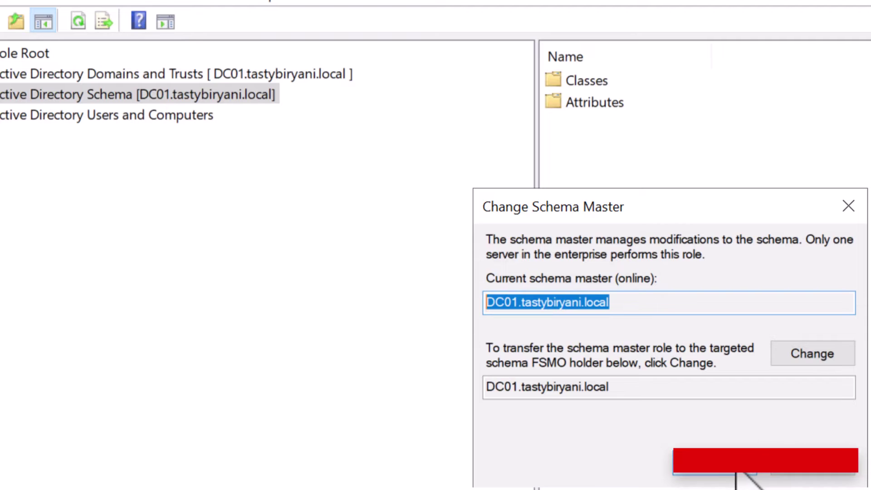
pyautogui.click(735, 469)
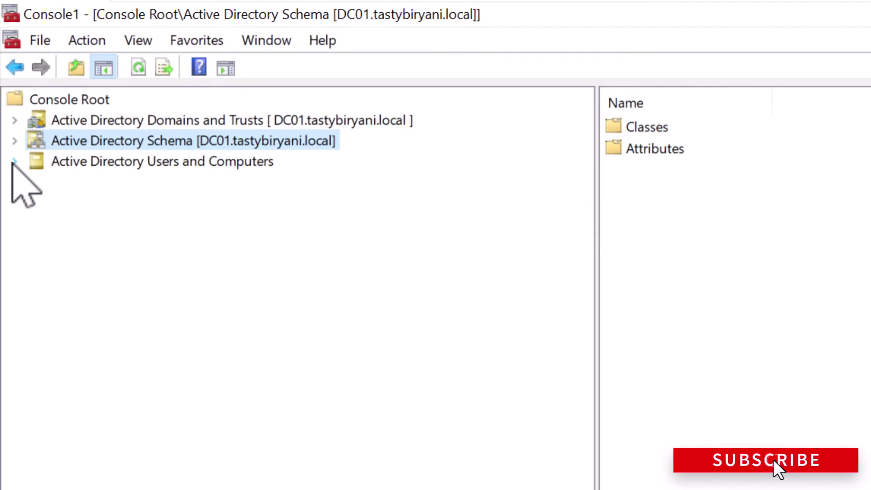
# Step: Open the tastybiryani.local domain's Operations Masters window and browse its RID, PDC and Infrastructure tabs
pyautogui.click(15, 161)
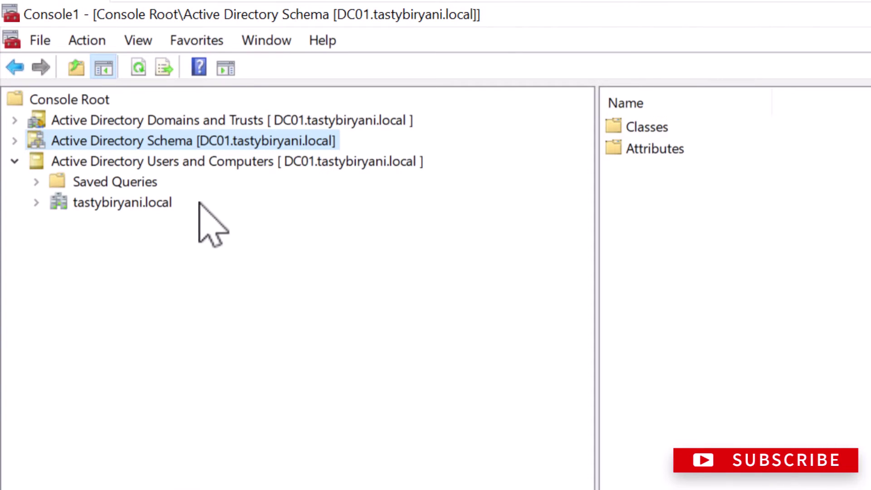
pyautogui.rightClick(164, 203)
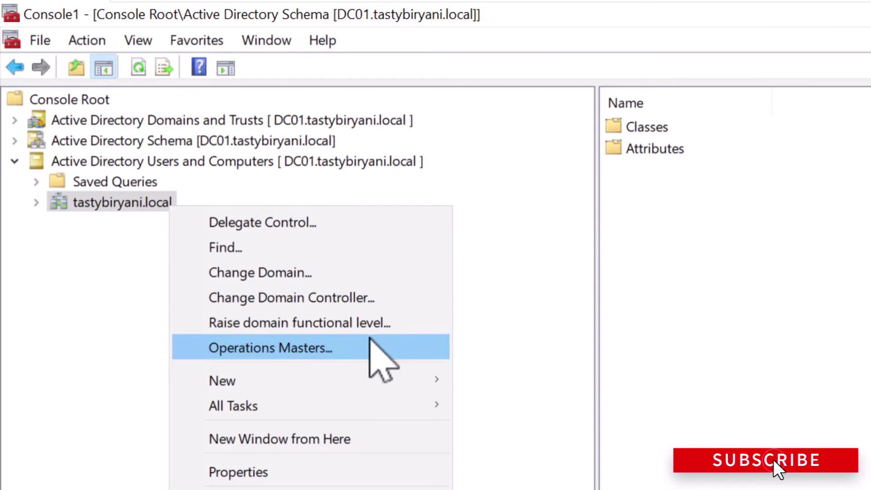
pyautogui.click(395, 351)
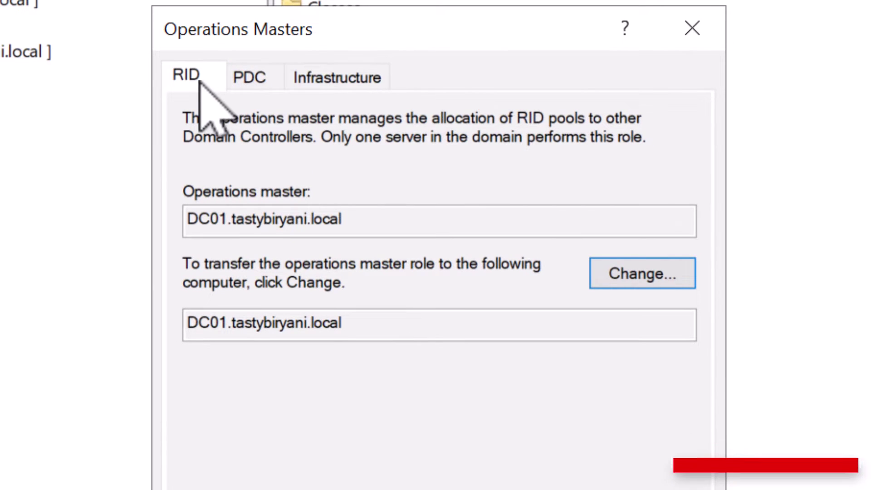
pyautogui.click(271, 82)
pyautogui.click(345, 85)
pyautogui.click(189, 86)
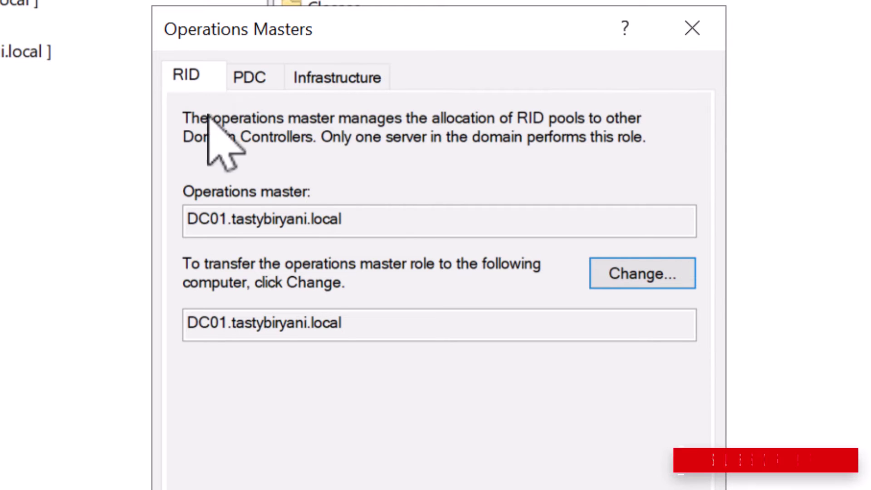
# Step: Confirm DC01 as RID, PDC and Infrastructure master, then close the window
pyautogui.moveTo(233, 219); pyautogui.dragTo(176, 222)
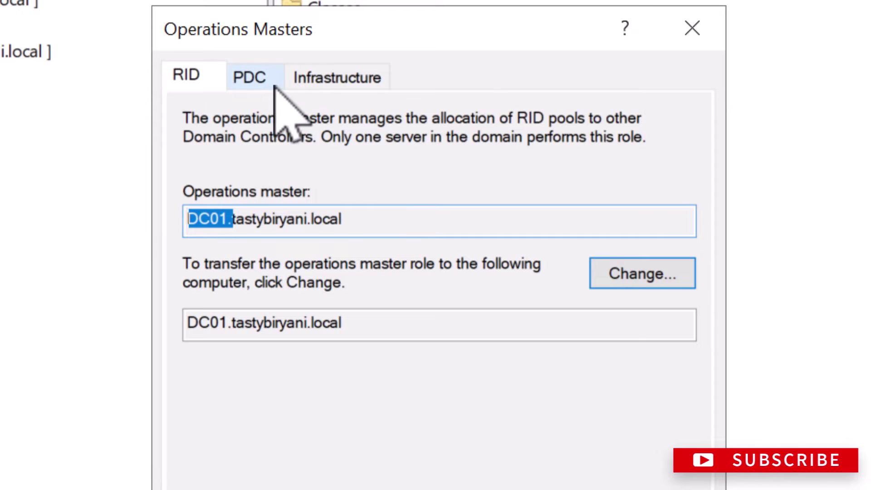
pyautogui.click(272, 76)
pyautogui.moveTo(235, 221); pyautogui.dragTo(140, 233)
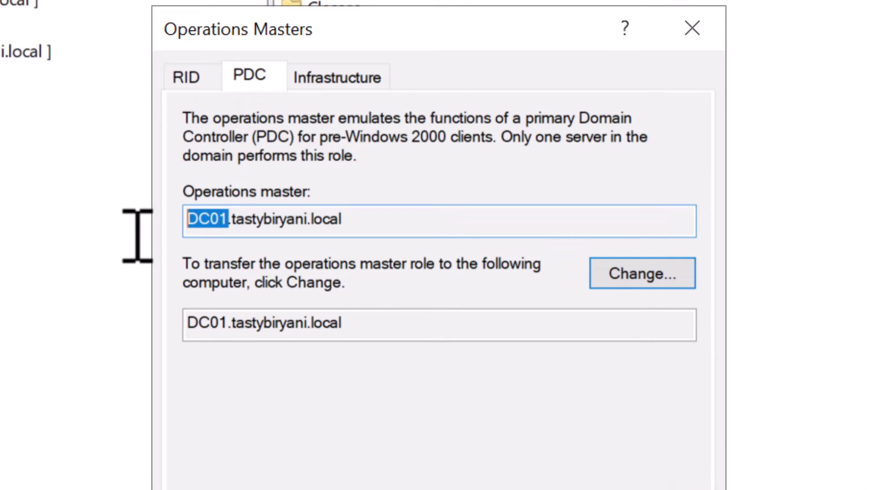
pyautogui.click(347, 82)
pyautogui.moveTo(229, 218); pyautogui.dragTo(145, 200)
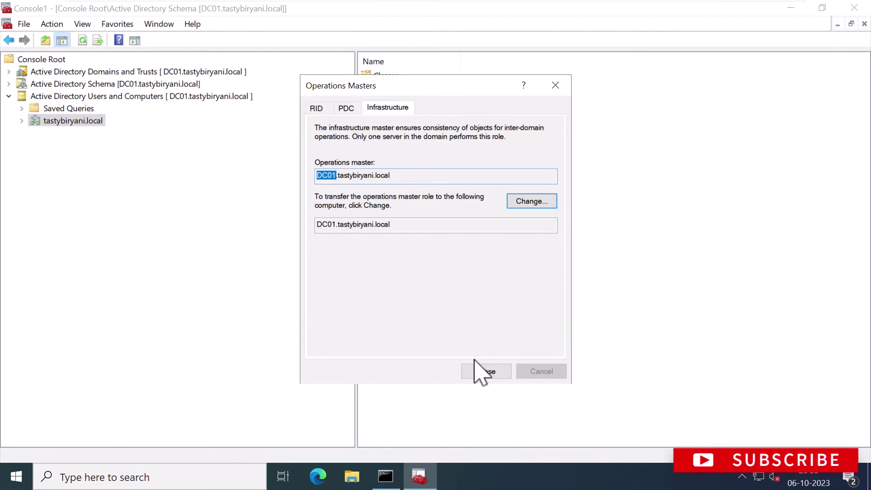
pyautogui.click(484, 373)
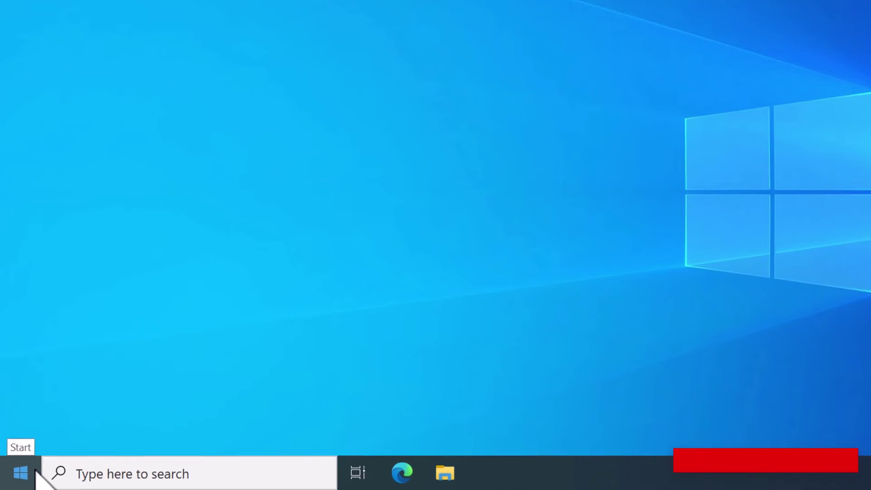
# Step: Open an administrator PowerShell and run Import-Module ActiveDirectory
pyautogui.rightClick(28, 475)
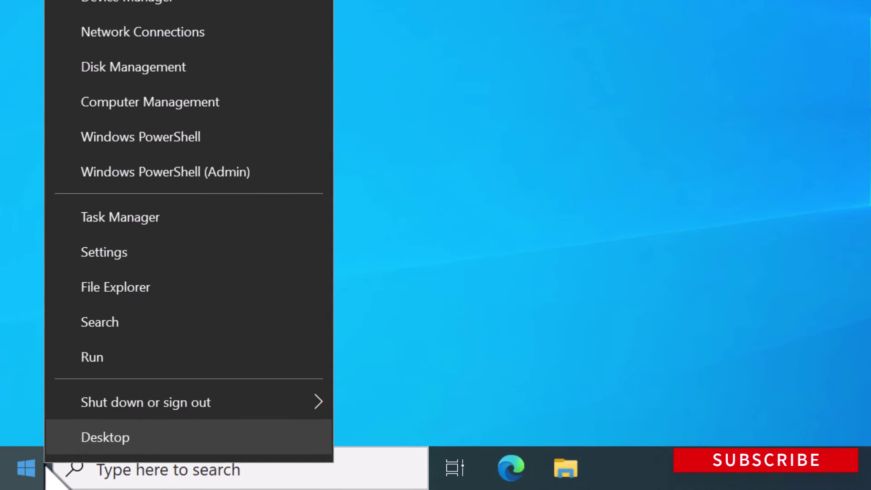
pyautogui.click(301, 172)
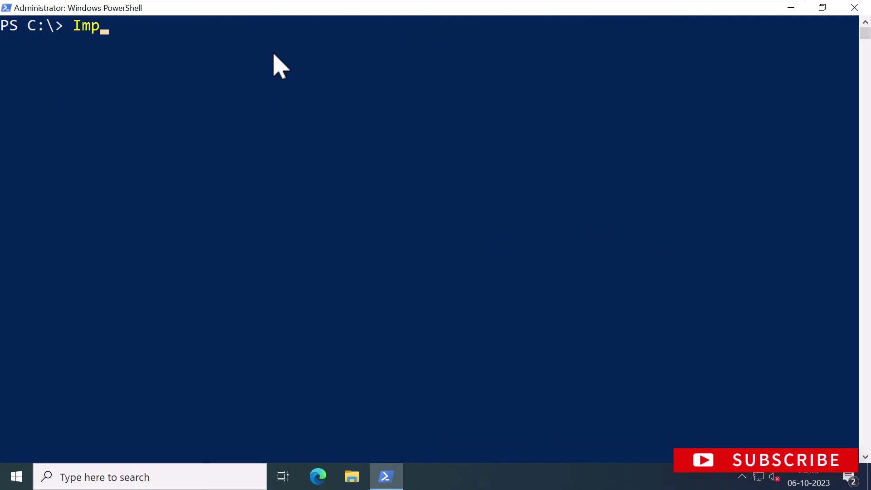
pyautogui.write('Import-Module')
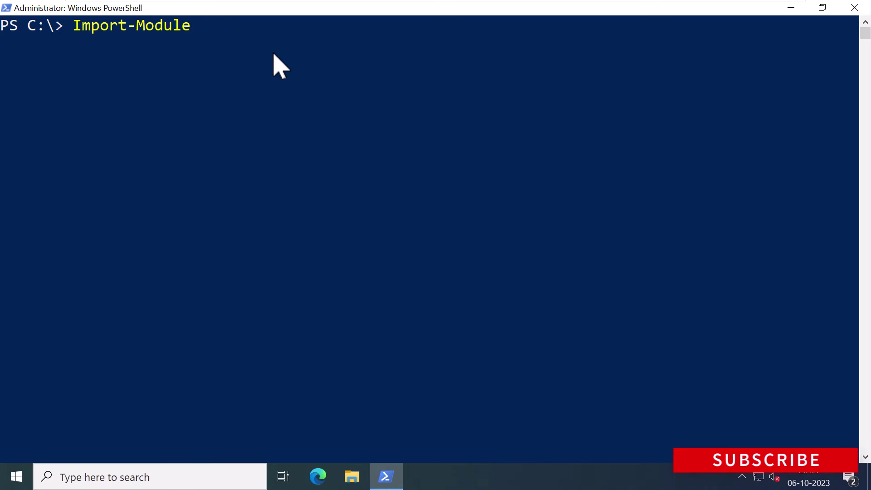
pyautogui.write(' ActiveDirectory')
pyautogui.press('Return')
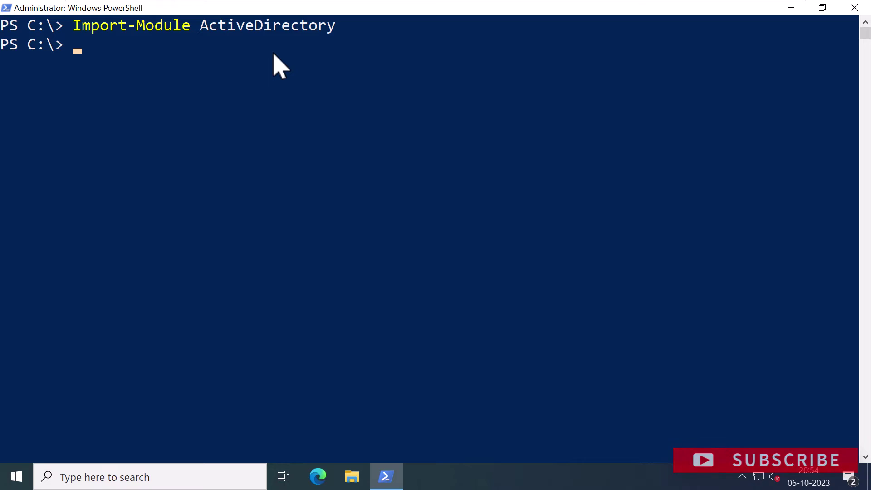
# Step: Run Get-ADDomain | Select-Object RIDMaster, PDCEmulator, InfrastructureMaster
pyautogui.write('Get')
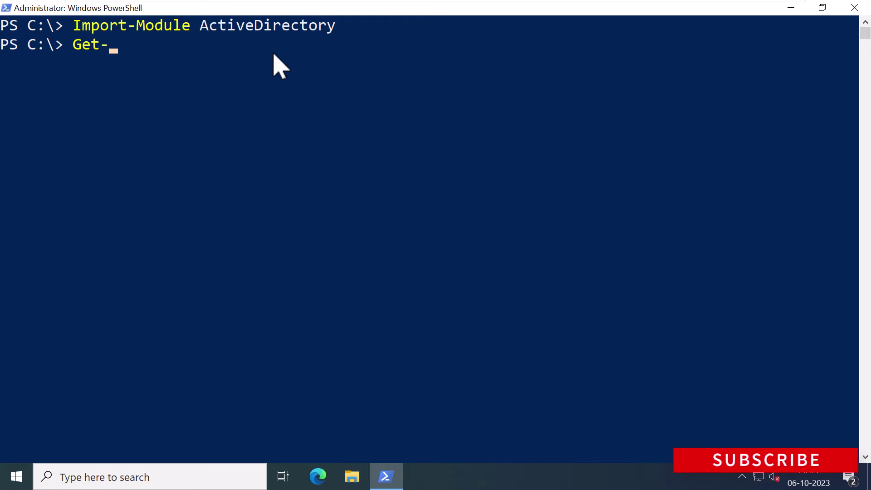
pyautogui.write('-ADDomain | ')
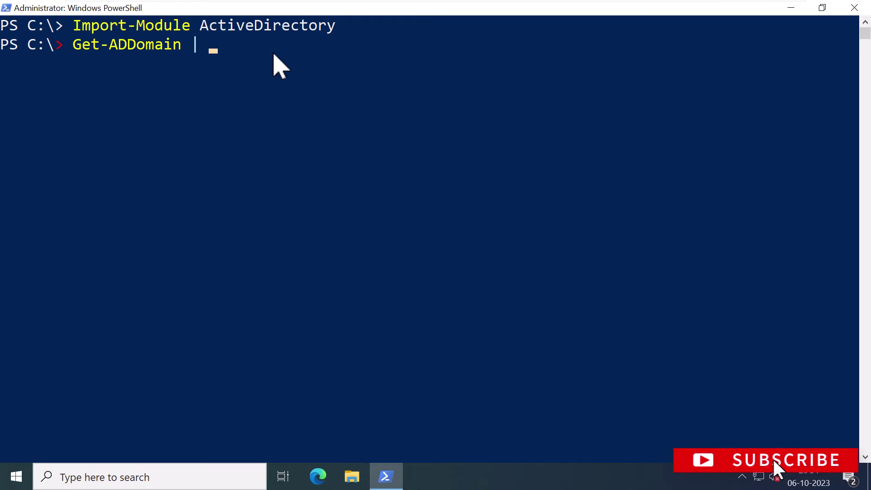
pyautogui.write('Select-Object RIDMaster, PDCEMuj')
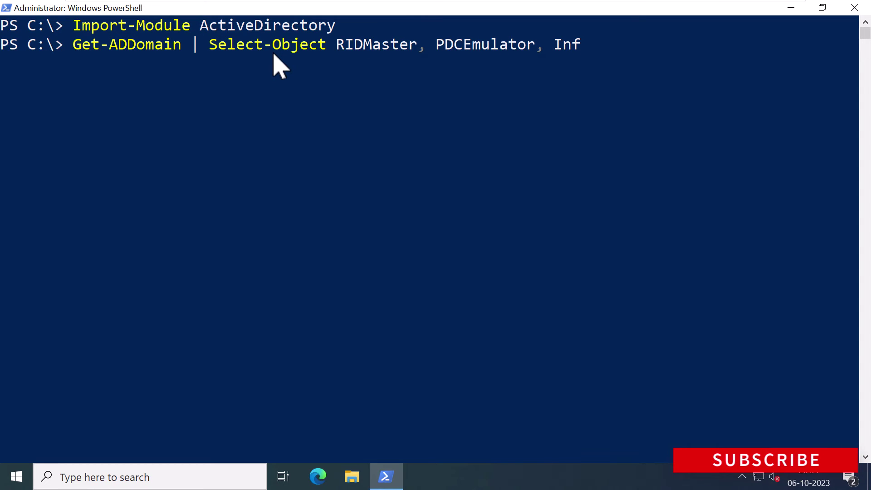
pyautogui.press('BackSpace')
pyautogui.press('BackSpace')
pyautogui.write('Master')
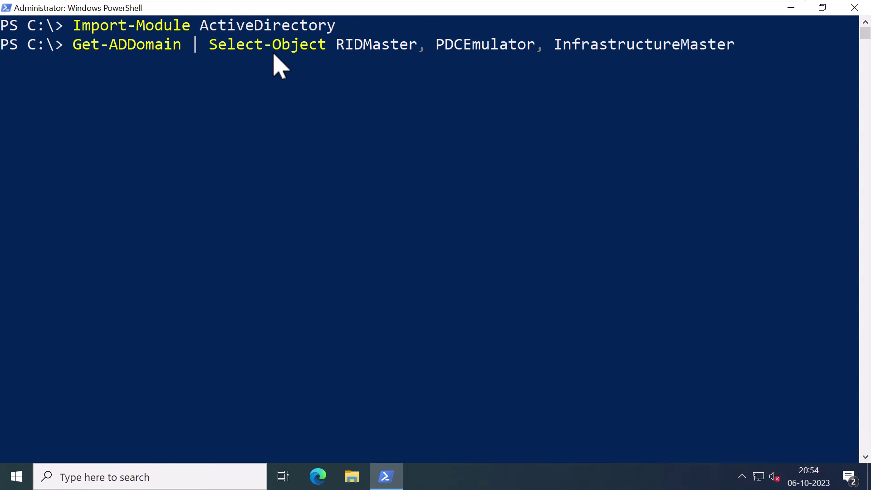
pyautogui.press('Return')
# Step: Copy the DC01 role holder row and type the Get-ADForest DomainNamingMaster, SchemaMaster query
pyautogui.click(4, 120)
pyautogui.moveTo(4, 122); pyautogui.dragTo(661, 130)
pyautogui.rightClick(203, 181)
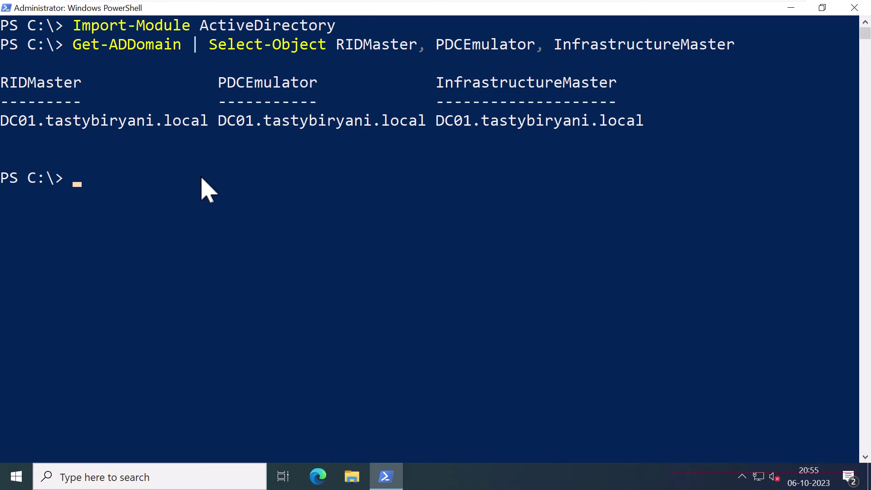
pyautogui.write('Get-ADForest | Select-Object Domain')
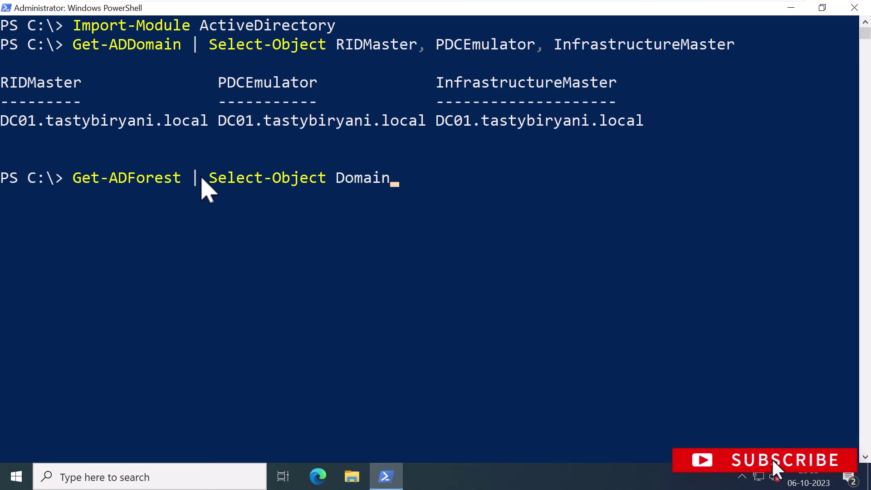
pyautogui.write('NamingMaster, SchemaMaster')
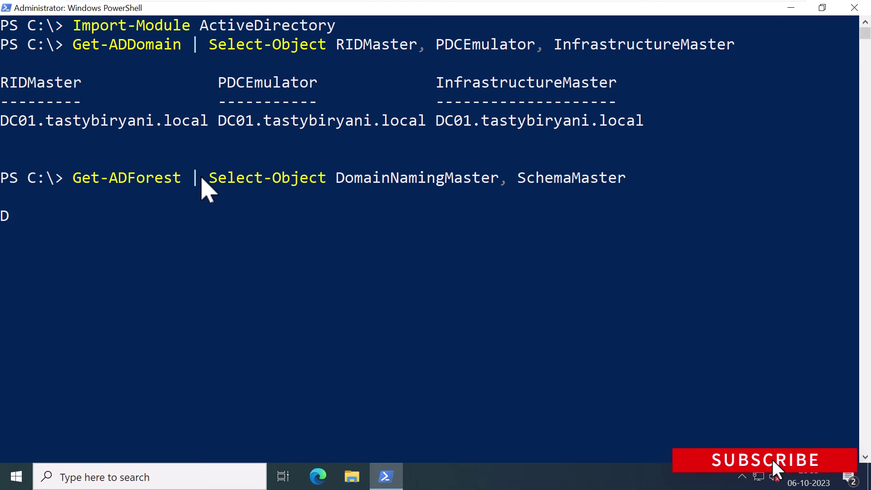
# Step: Copy the forest's DC01 DomainNamingMaster and SchemaMaster output, then launch cmd from Run
pyautogui.moveTo(9, 255); pyautogui.dragTo(432, 259)
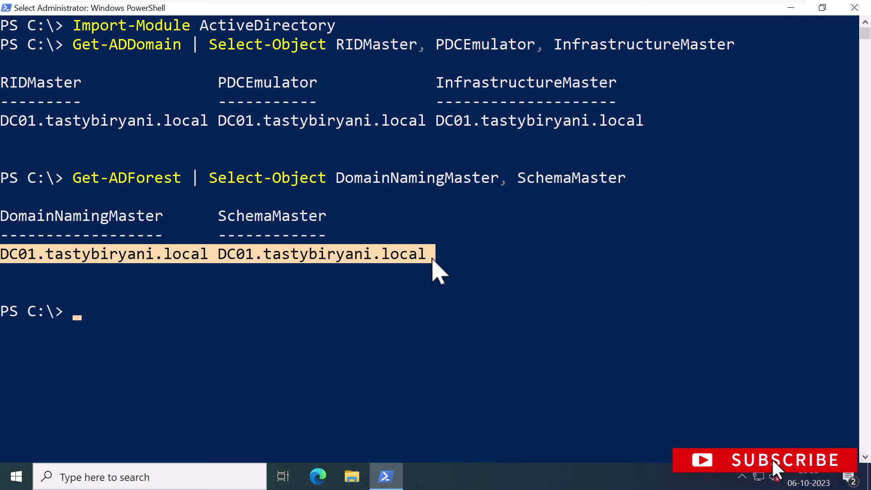
pyautogui.hotkey('ctrl', 'c')
pyautogui.rightClick(16, 475)
pyautogui.click(95, 412)
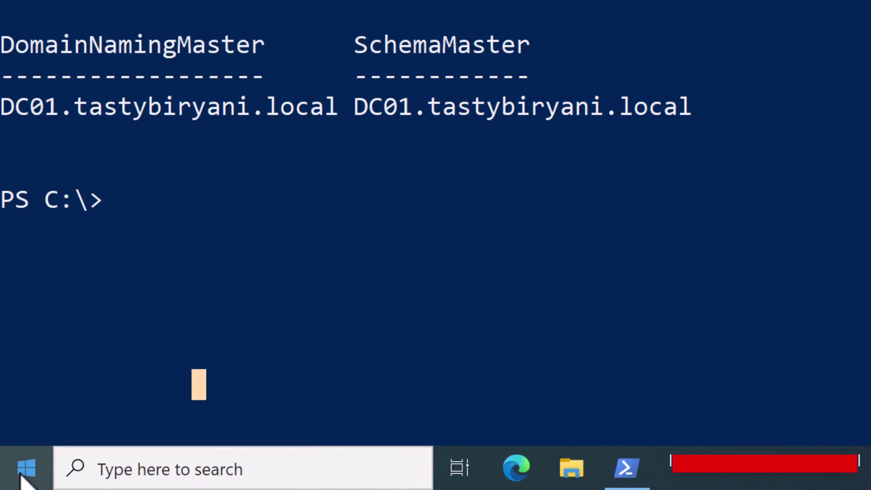
pyautogui.write('cmd')
pyautogui.press('Return')
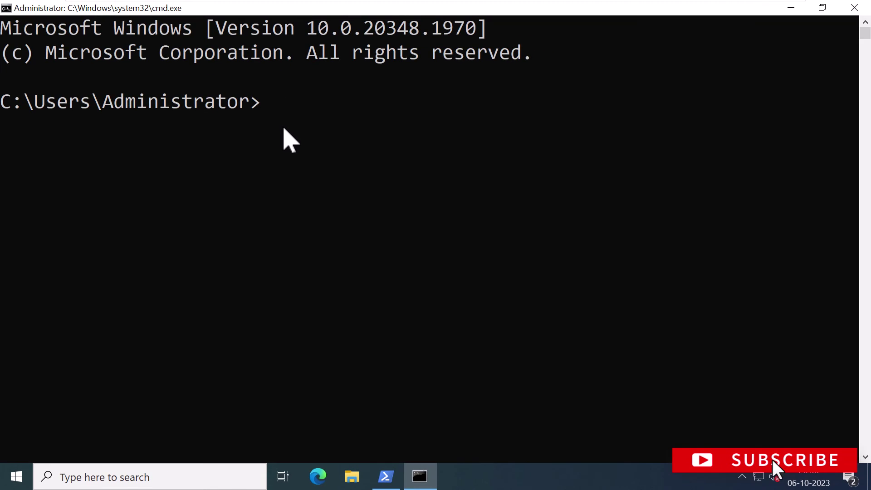
# Step: Start ntdsutil roles connections and connect to server dc01
pyautogui.write('ntds')
pyautogui.write('util r')
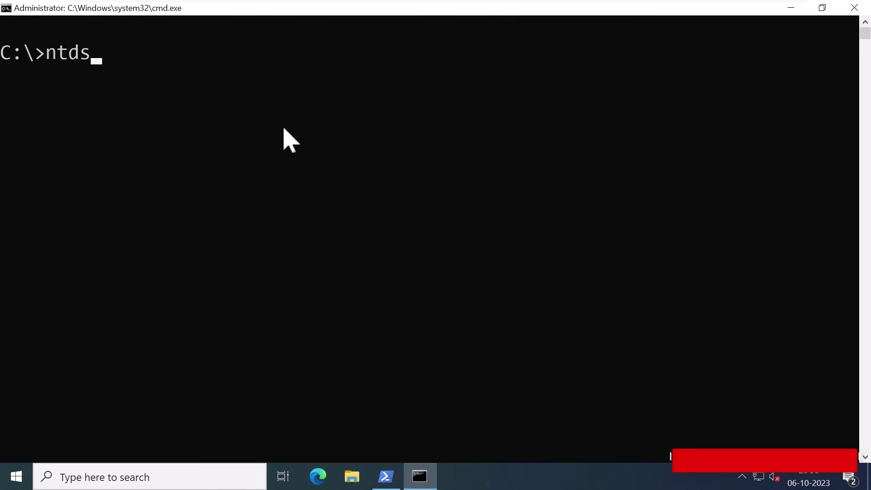
pyautogui.write('ntdsutil roles connections')
pyautogui.press('Return')
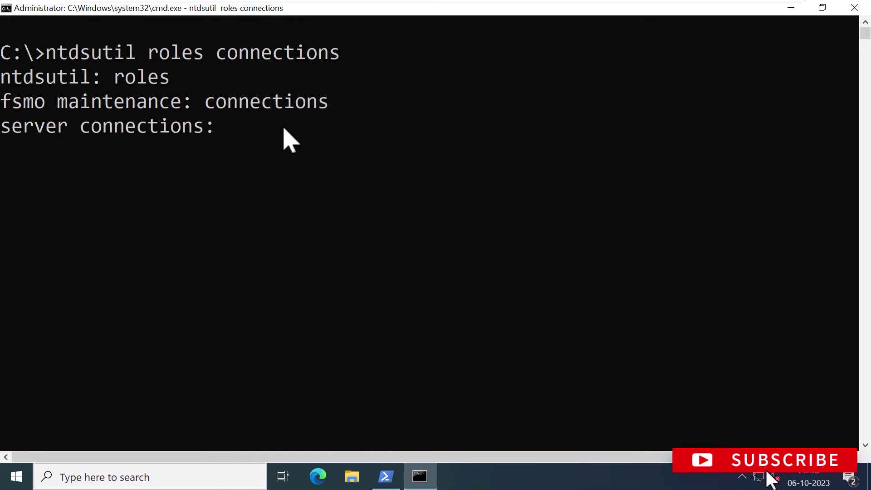
pyautogui.write('connect to server ')
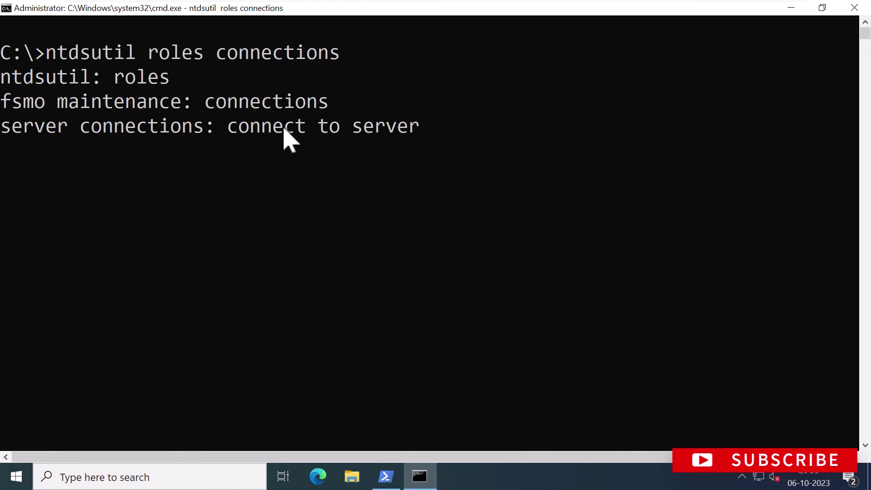
pyautogui.write('dc01')
pyautogui.press('Return')
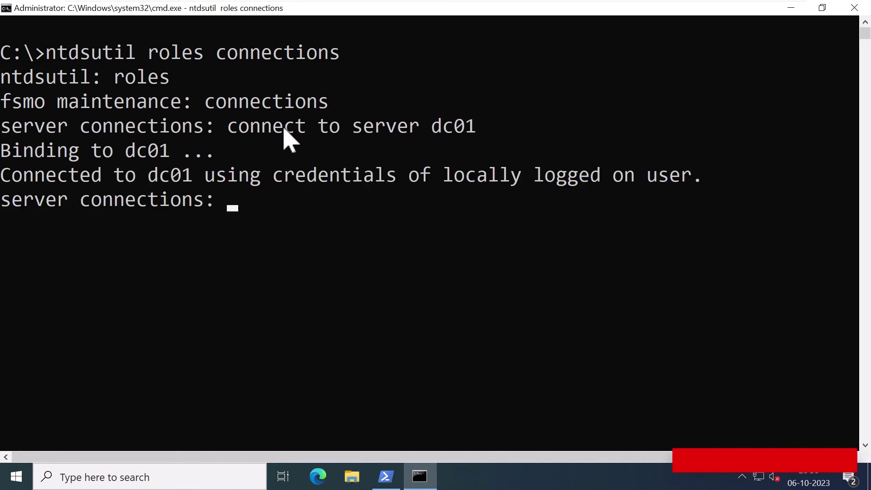
pyautogui.moveTo(2, 177); pyautogui.dragTo(190, 188)
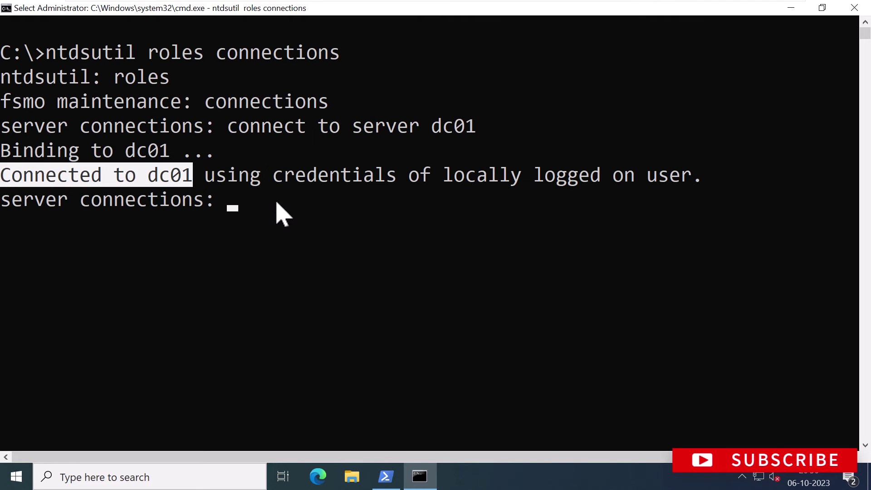
pyautogui.click(237, 214)
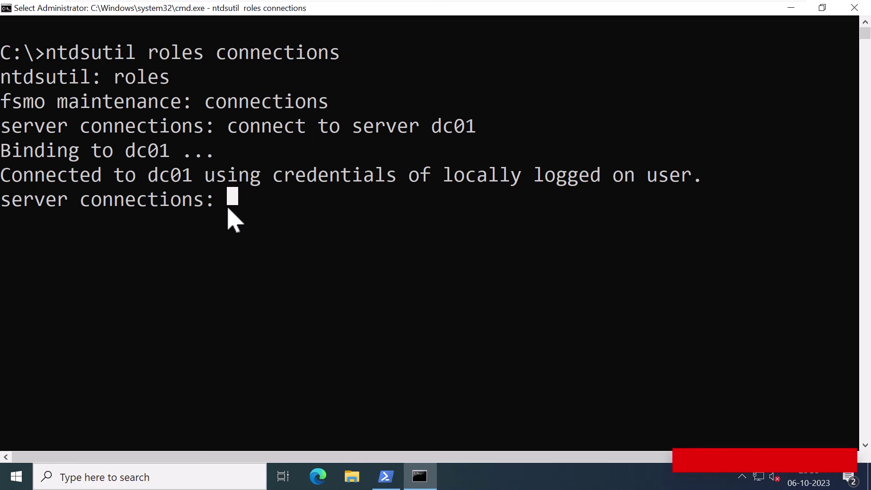
# Step: Quit connections, select operation target, and list roles for the connected server, showing 5 roles
pyautogui.write('quit')
pyautogui.press('Return')
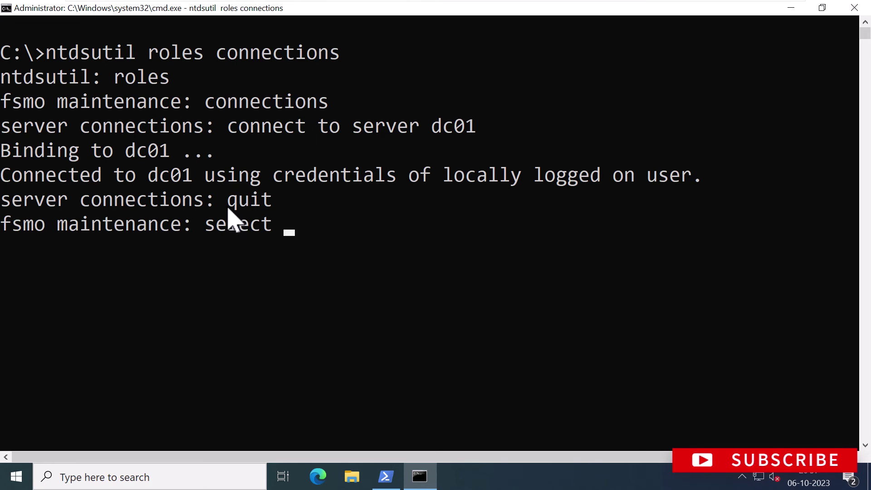
pyautogui.write('select operation target')
pyautogui.press('Return')
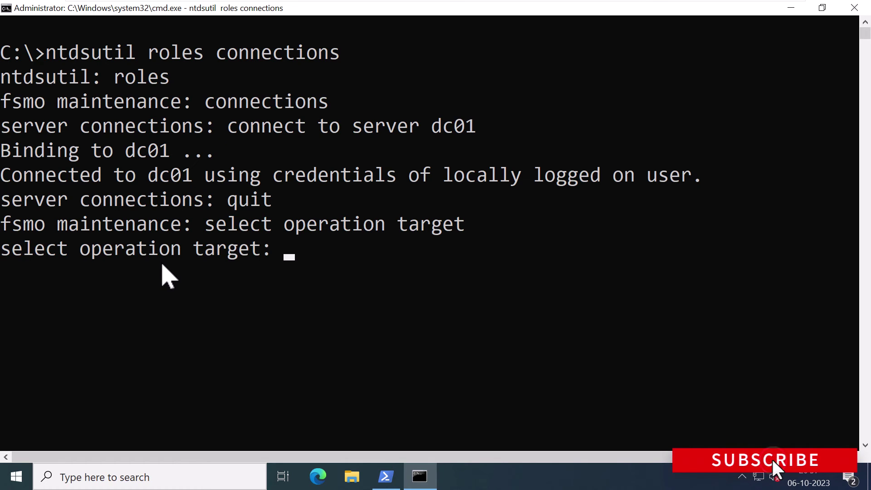
pyautogui.write('list roles for')
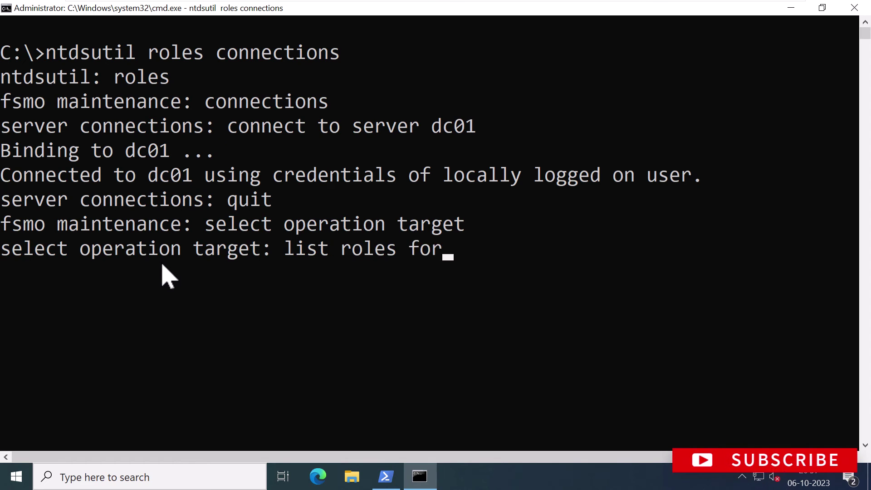
pyautogui.write(' connected server')
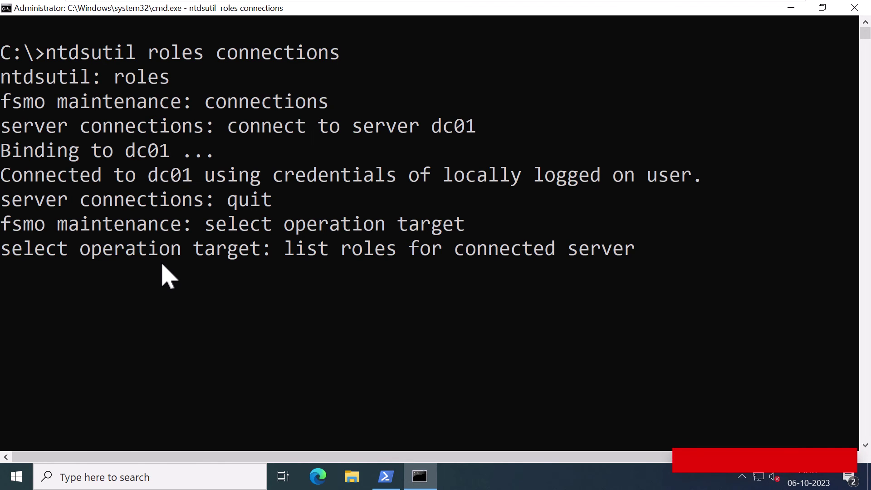
pyautogui.press('Return')
pyautogui.moveTo(1, 171); pyautogui.dragTo(301, 181)
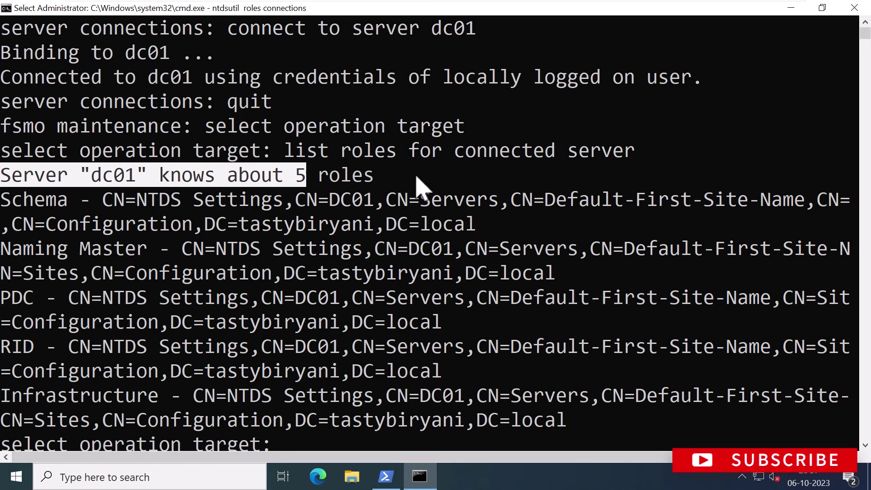
# Step: Highlight the Schema, Naming Master, PDC, RID and Infrastructure roles and their DC01 holder
pyautogui.moveTo(415, 186); pyautogui.dragTo(414, 178)
pyautogui.moveTo(2, 200); pyautogui.dragTo(80, 202)
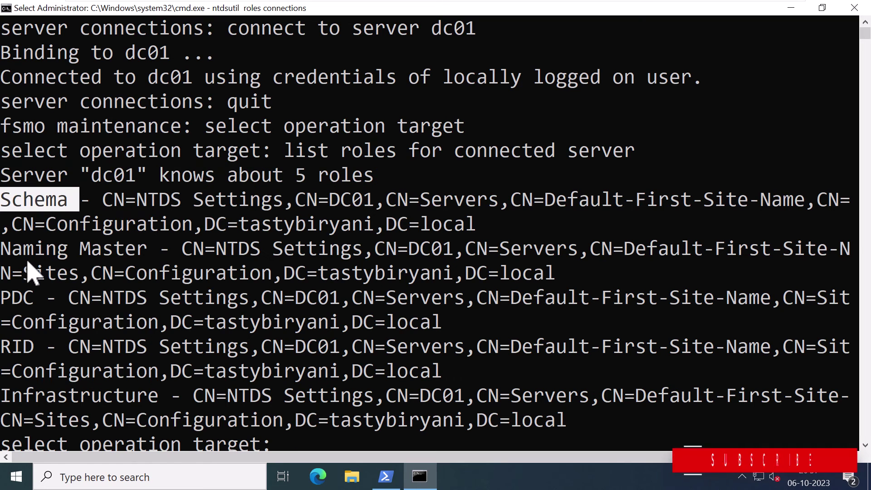
pyautogui.moveTo(6, 249); pyautogui.dragTo(167, 247)
pyautogui.moveTo(329, 200); pyautogui.dragTo(373, 200)
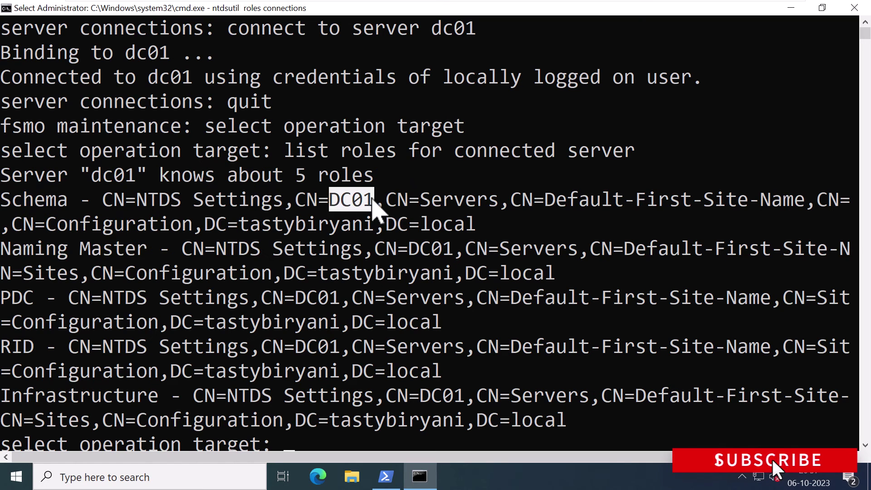
pyautogui.moveTo(408, 248); pyautogui.dragTo(453, 249)
pyautogui.moveTo(1, 297); pyautogui.dragTo(27, 310)
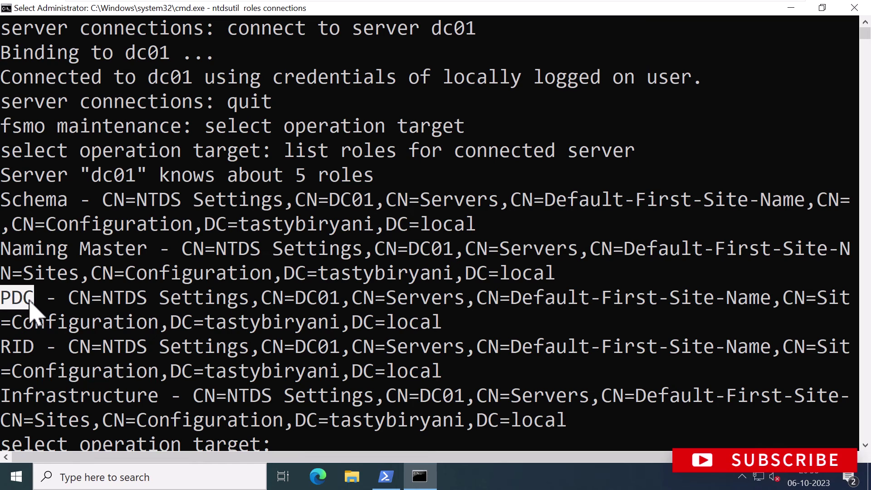
pyautogui.moveTo(2, 346); pyautogui.dragTo(34, 356)
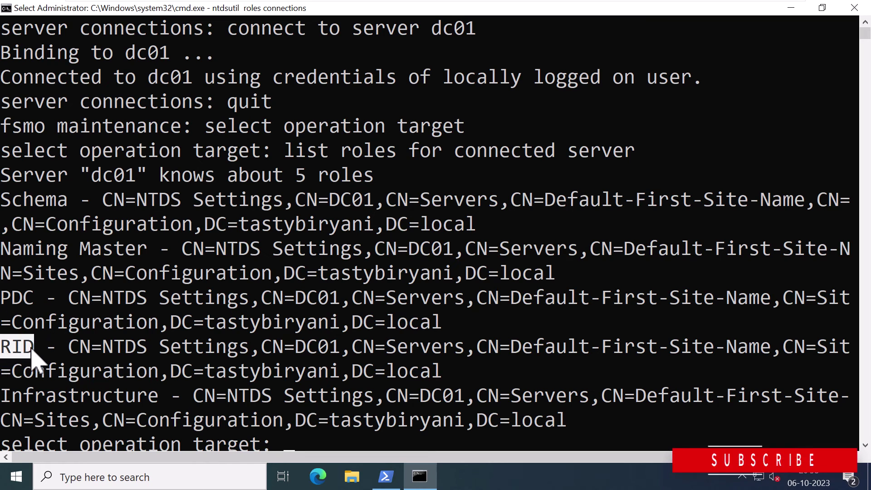
pyautogui.moveTo(2, 399); pyautogui.dragTo(171, 408)
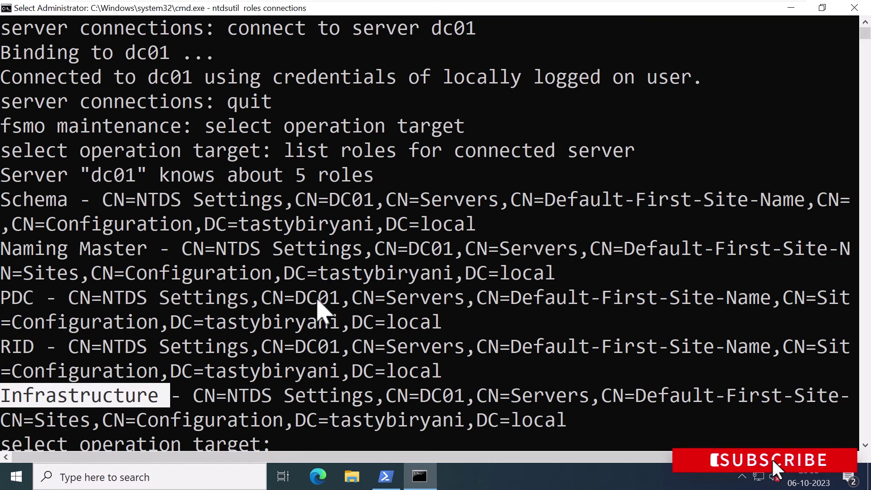
pyautogui.moveTo(296, 299); pyautogui.dragTo(341, 309)
pyautogui.moveTo(295, 349); pyautogui.dragTo(338, 360)
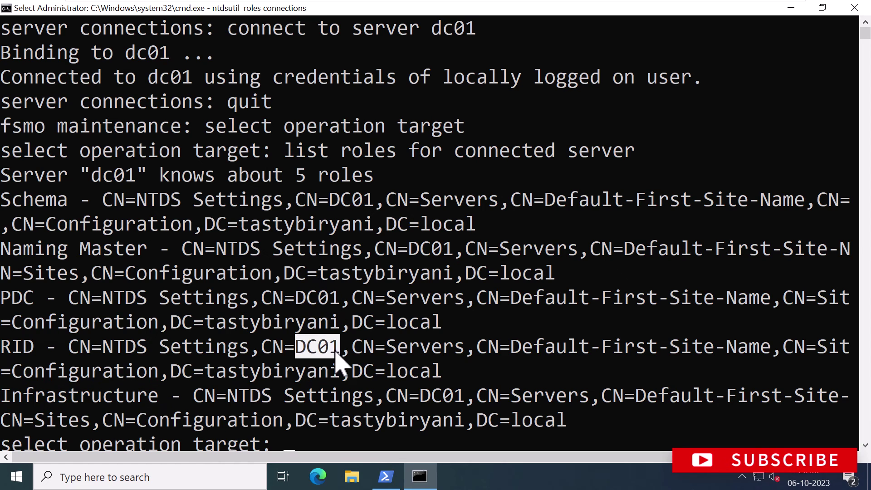
pyautogui.moveTo(421, 396); pyautogui.dragTo(460, 406)
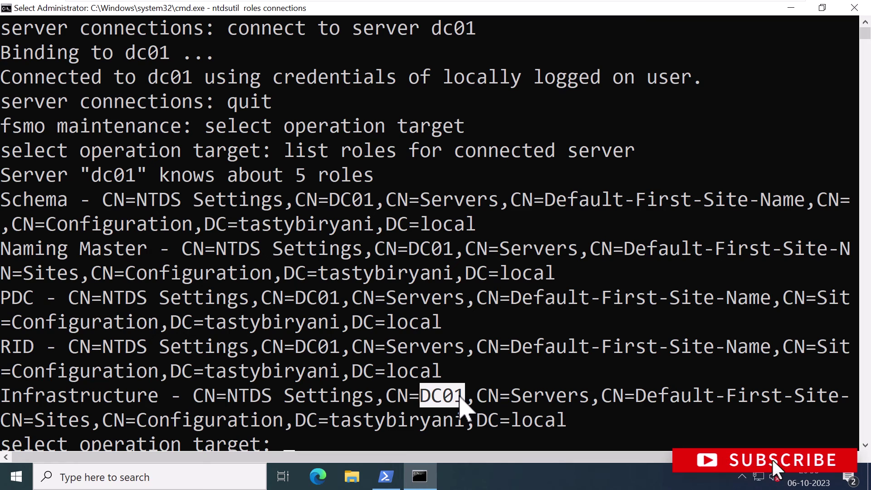
pyautogui.rightClick(461, 406)
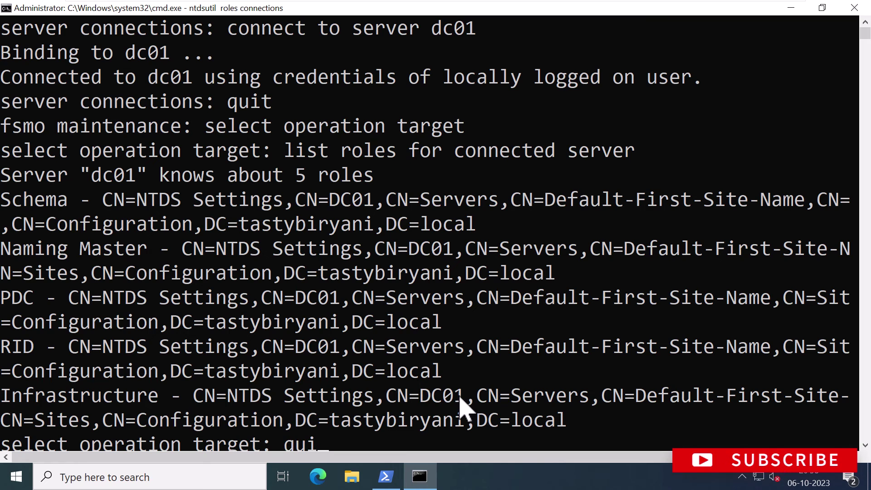
# Step: Quit ntdsutil through all three levels and clear the screen with cls
pyautogui.write('uit')
pyautogui.press('Return')
pyautogui.write('quit')
pyautogui.press('Return')
pyautogui.write('qu')
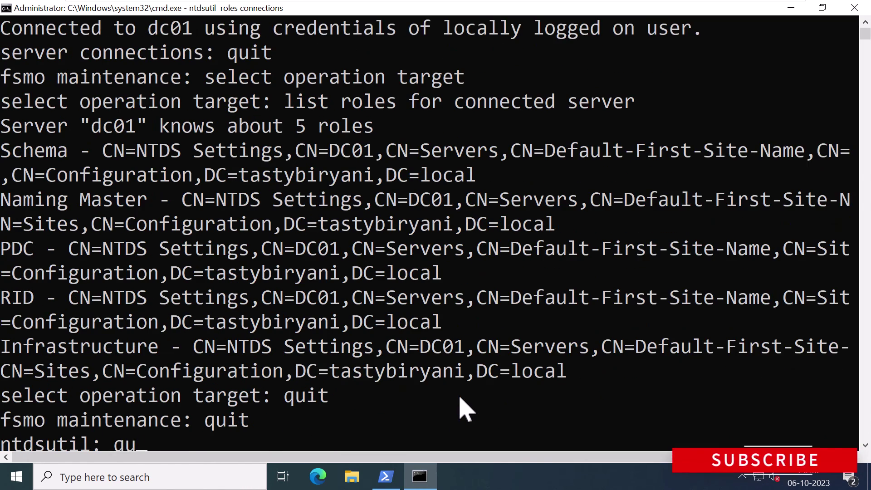
pyautogui.write('it')
pyautogui.press('Return')
pyautogui.write('cls')
pyautogui.press('Return')
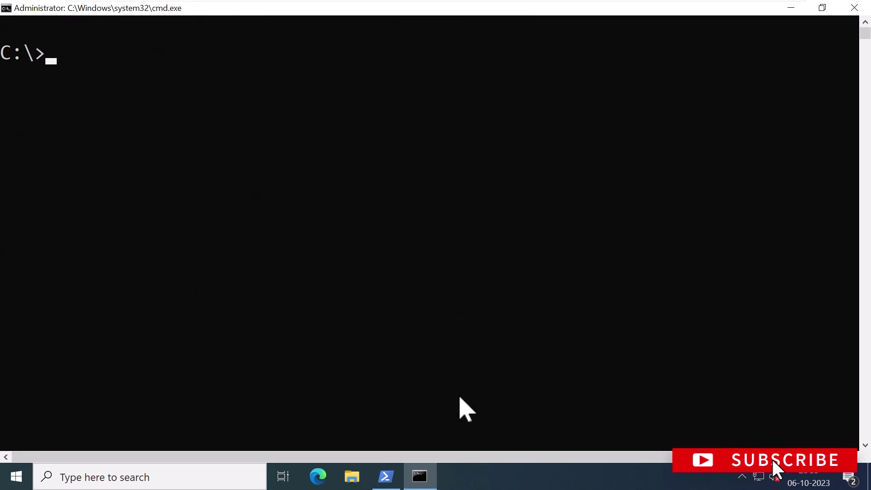
# Step: Run netdom query fsmo to list all five role holders on DC01.tastybiryani.local
pyautogui.write('netdom query fsmo')
pyautogui.press('Return')
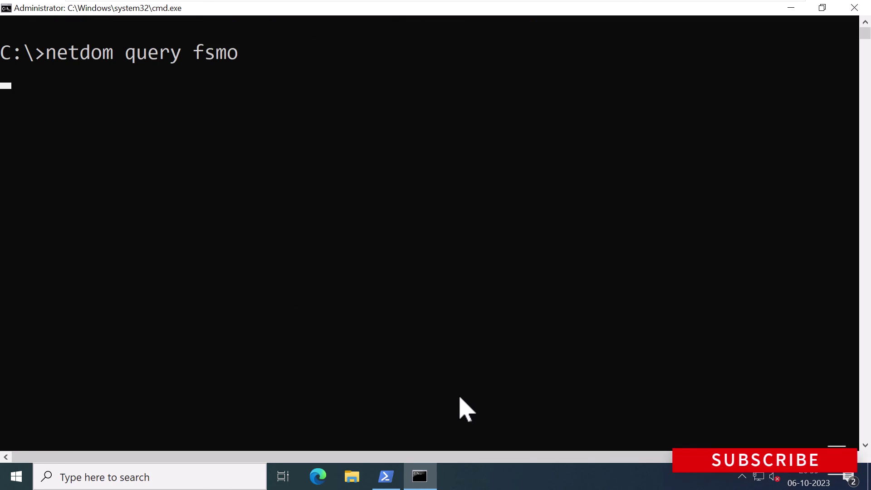